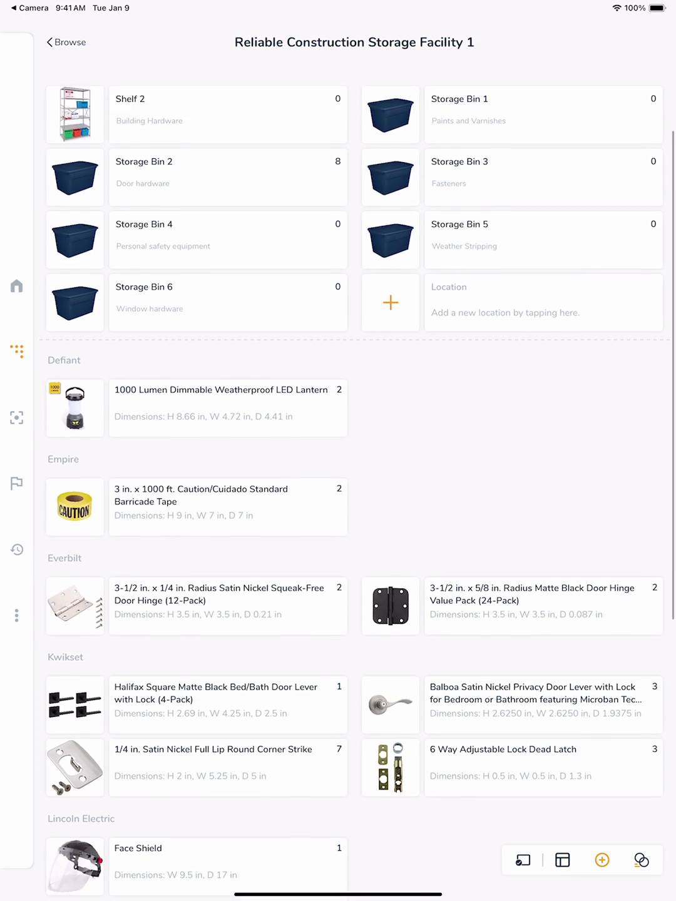
scroll(351, 493, "down", 5)
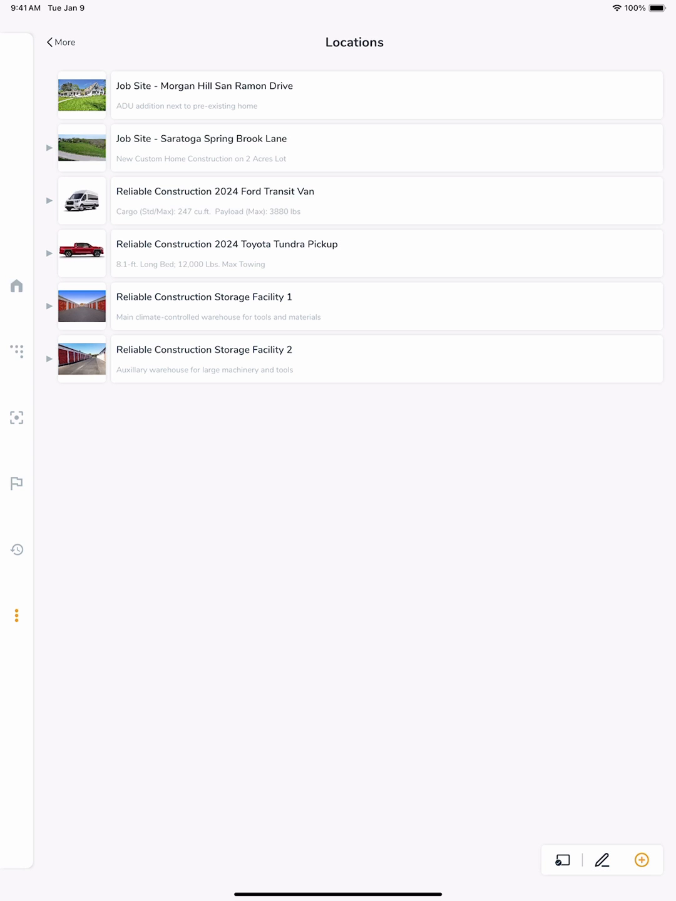
Step: Switch the Locations list into multi-select mode to pick several locations
left_click(563, 860)
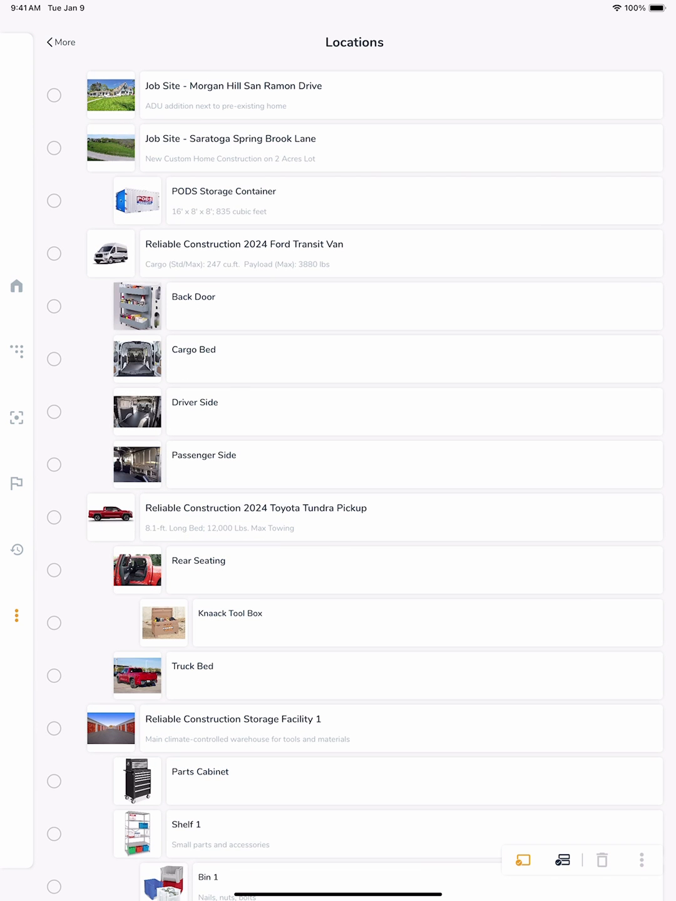
scroll(374, 487, "down", 2)
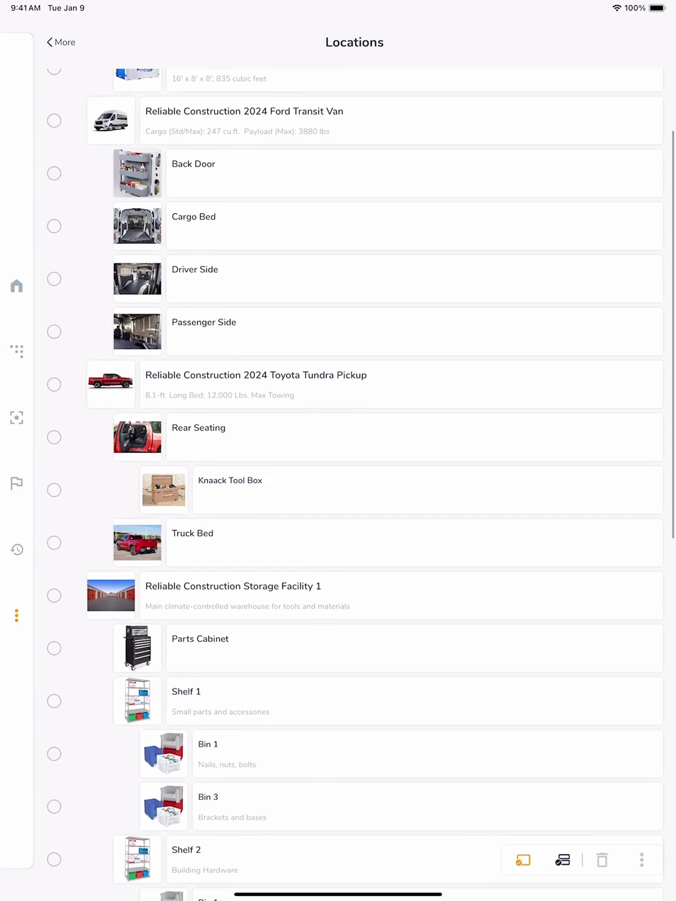
scroll(373, 487, "down", 2)
scroll(373, 486, "down", 2)
scroll(373, 486, "down", 2)
scroll(373, 485, "down", 2)
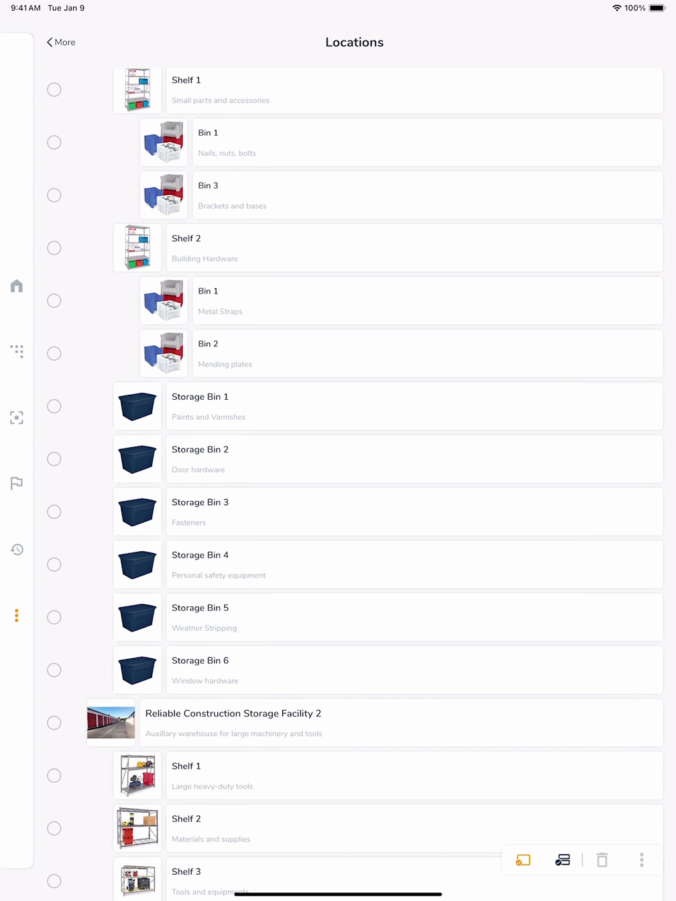
Step: Select Storage Bins 1 through 6 and start printing labels for them
left_click(54, 406)
left_click(54, 459)
left_click(53, 512)
left_click(54, 564)
left_click(53, 618)
left_click(54, 671)
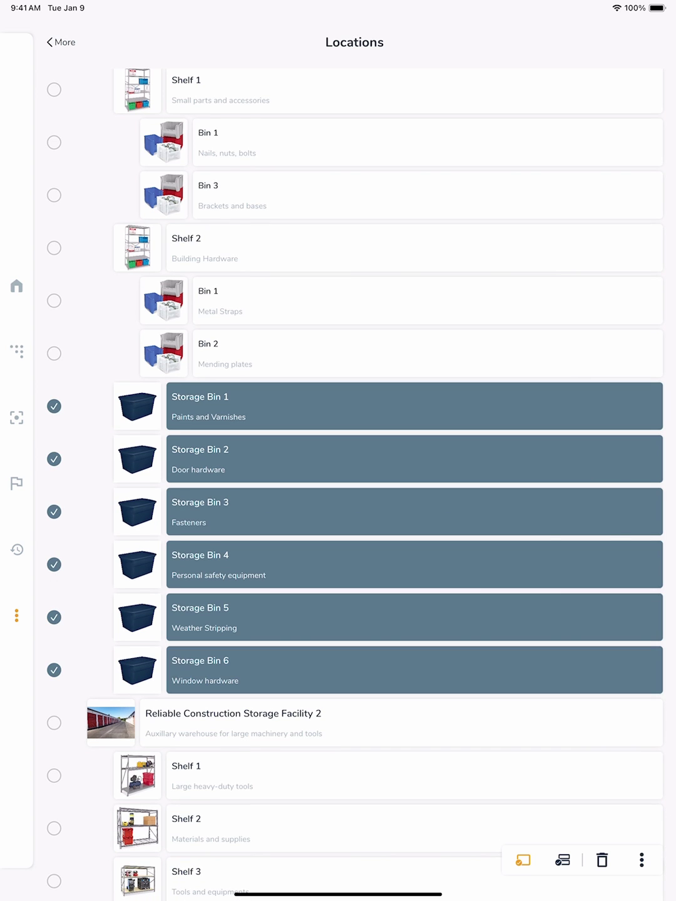
left_click(642, 860)
left_click(521, 864)
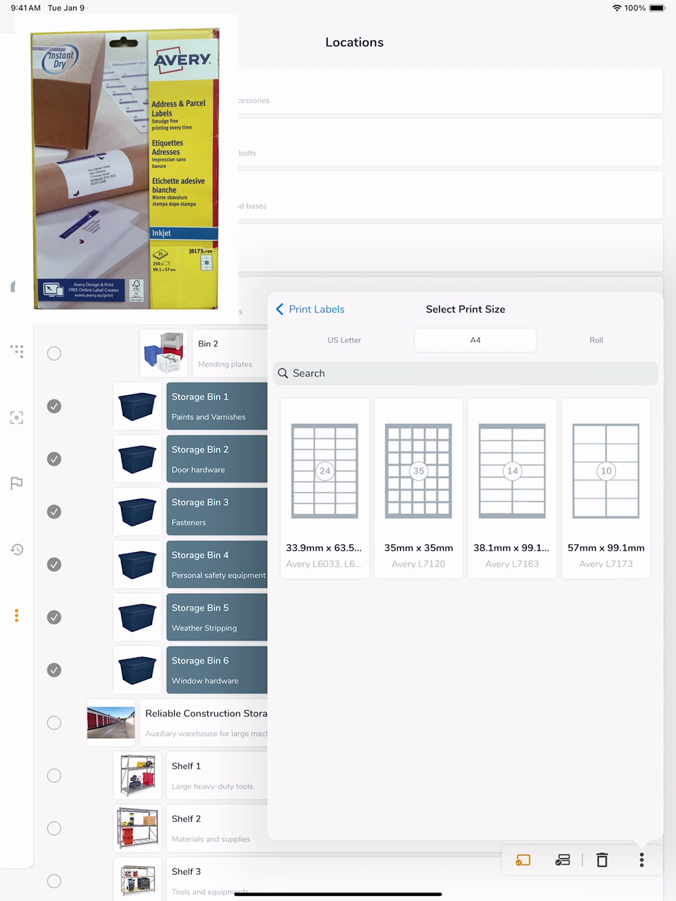
Step: Use the A4 57mm x 99.1mm size and QR Code Label 2, then generate the label sheet
left_click(606, 472)
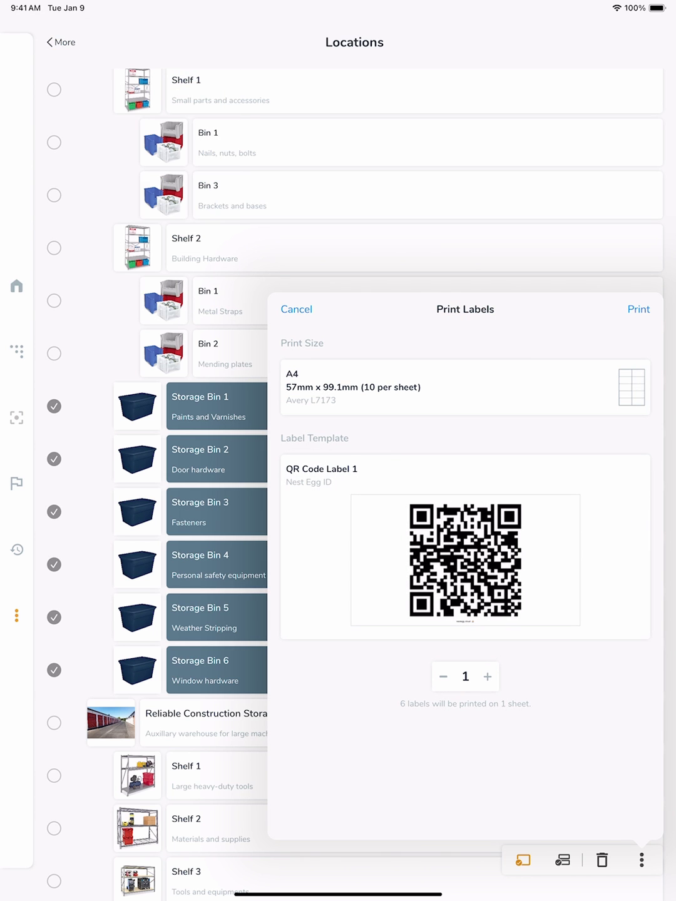
left_click(465, 550)
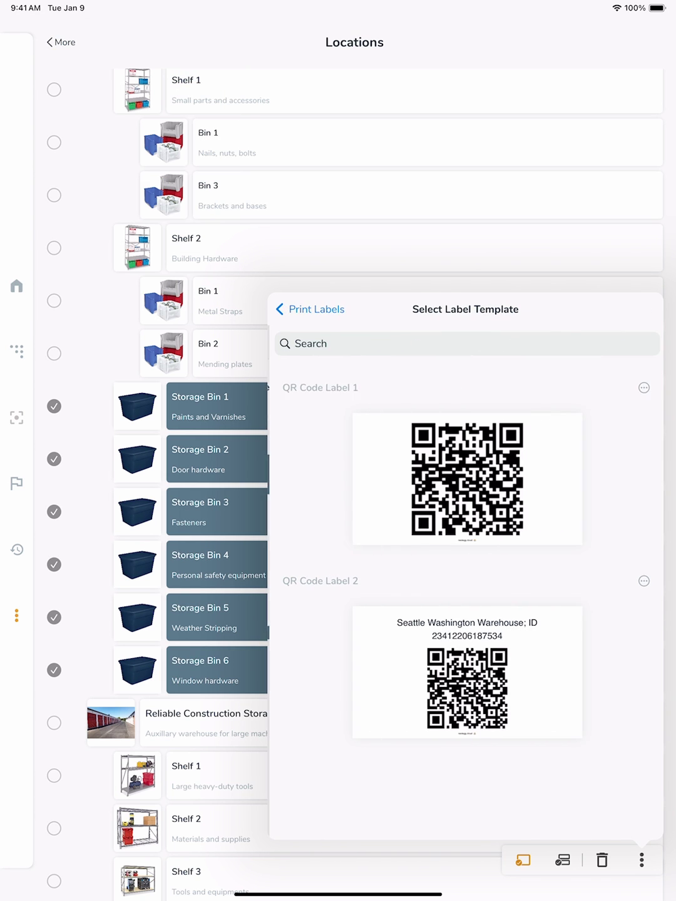
left_click(465, 669)
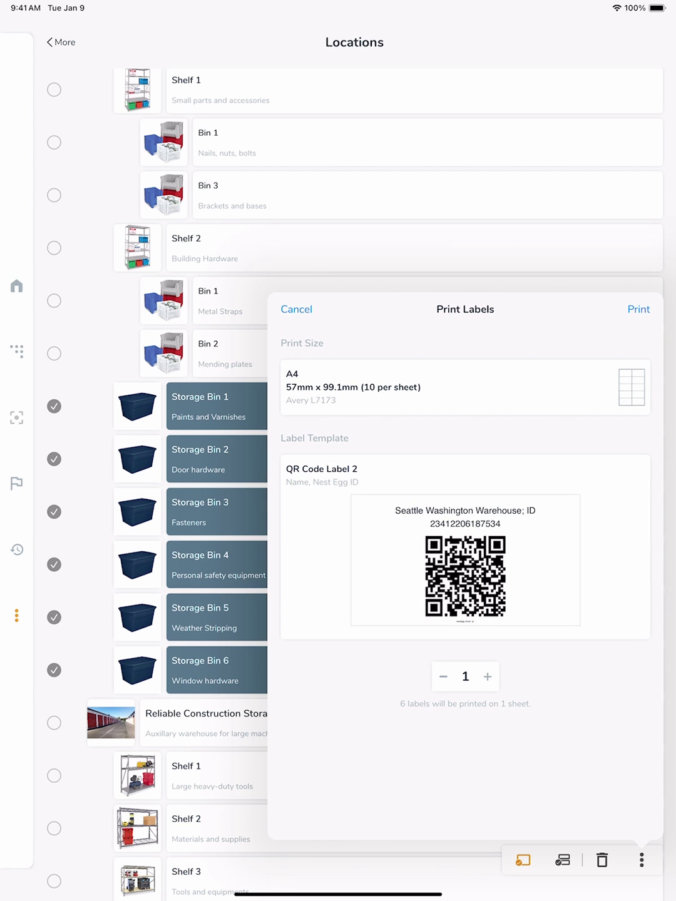
left_click(638, 309)
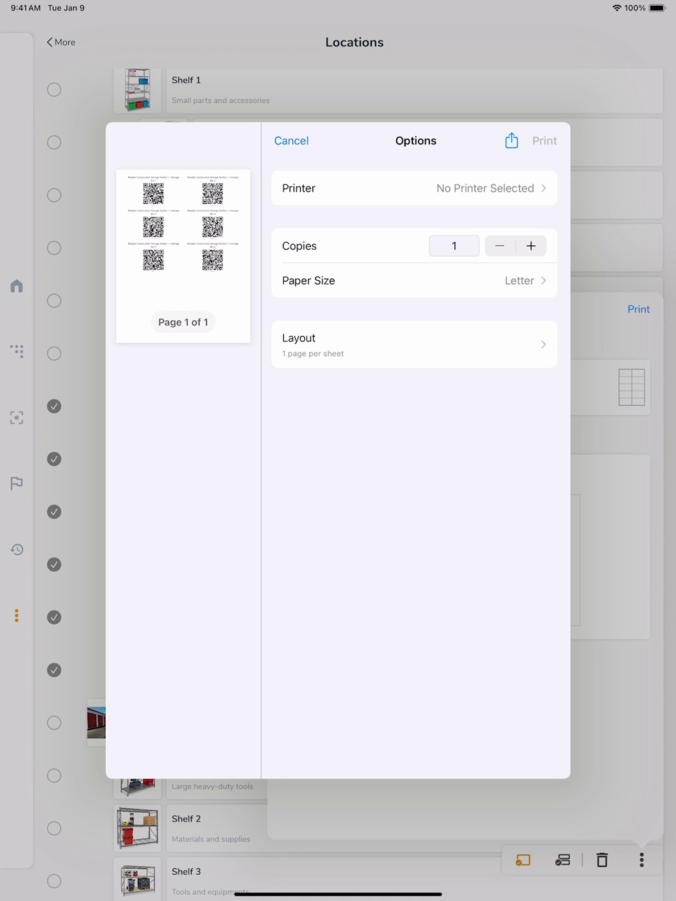
Step: Print the labels on the Canon MF642C printer
left_click(414, 187)
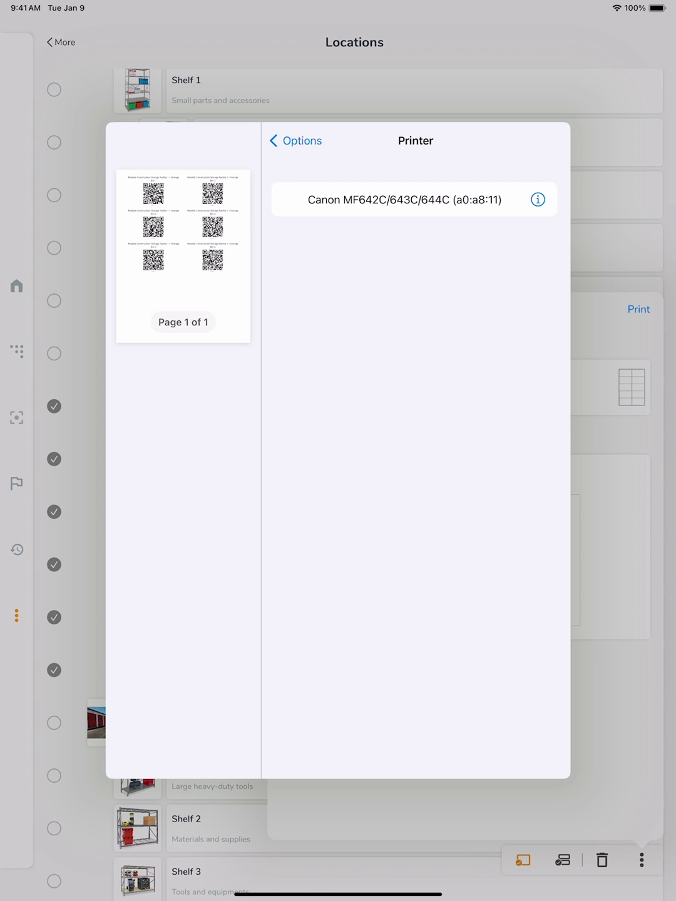
left_click(405, 199)
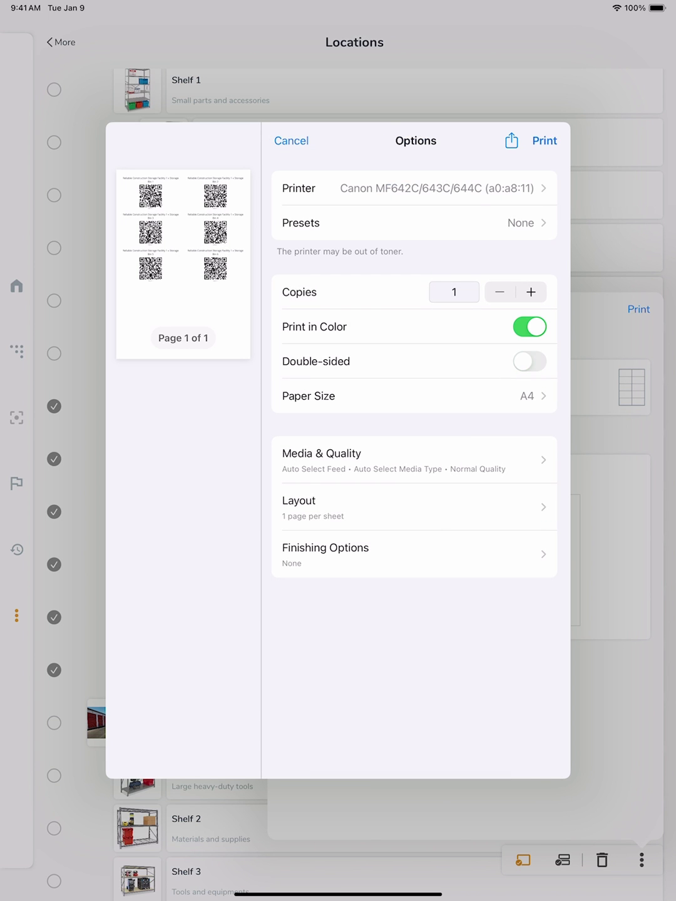
left_click(544, 140)
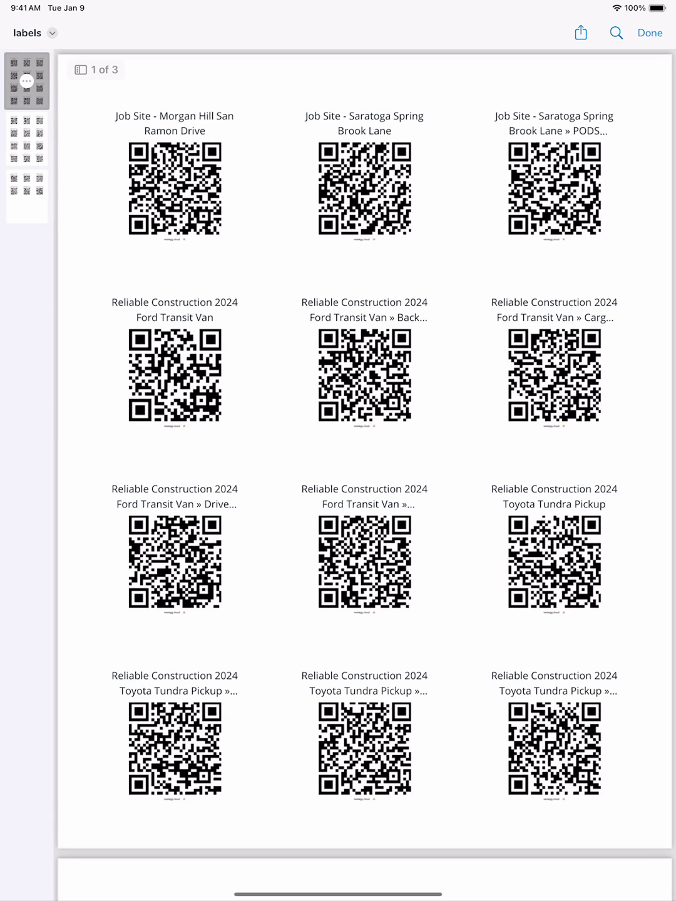
scroll(364, 474, "down", 2)
scroll(365, 474, "down", 2)
scroll(365, 475, "down", 2)
scroll(365, 474, "down", 2)
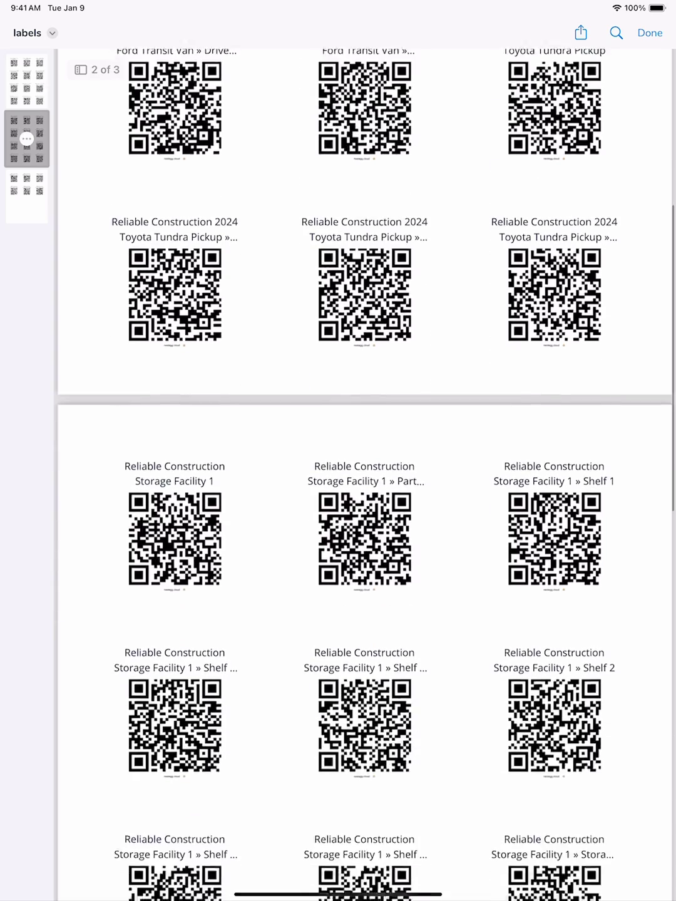
scroll(365, 474, "down", 2)
scroll(365, 475, "down", 2)
scroll(365, 475, "down", 2)
scroll(365, 474, "down", 2)
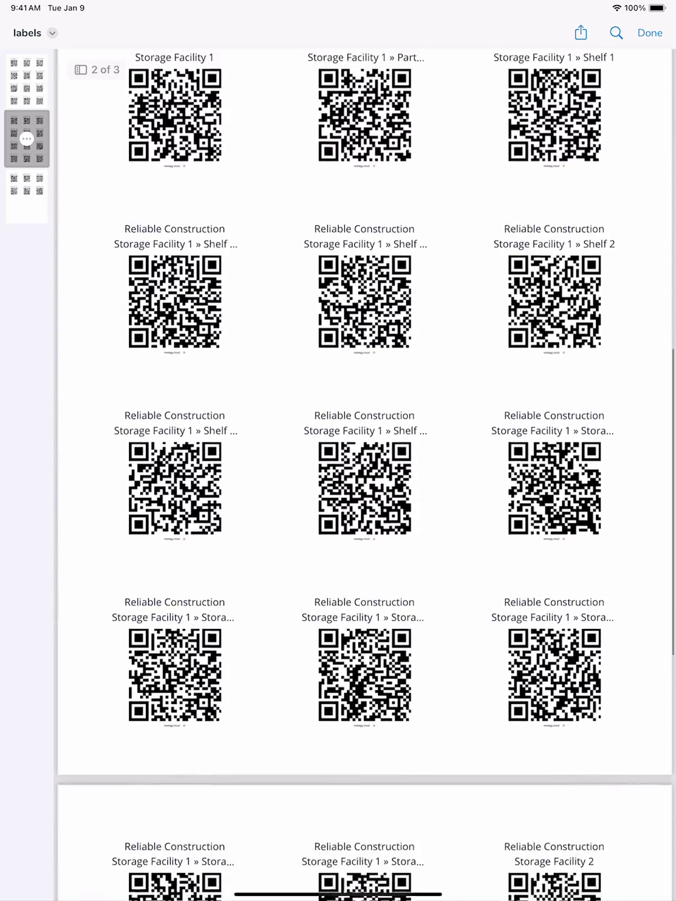